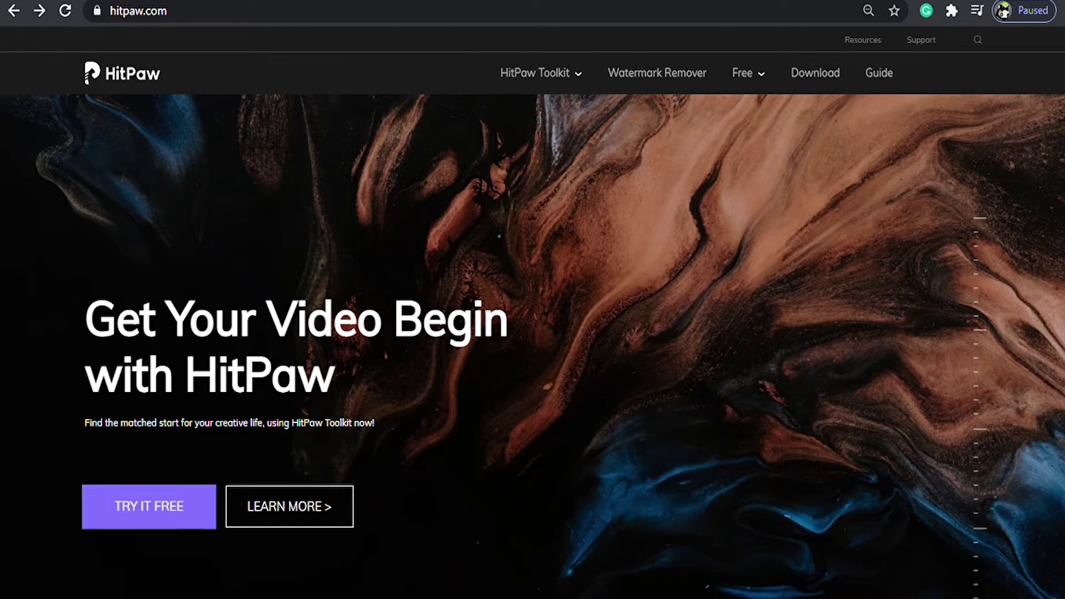
Install HitPaw Watermark Remover, switch to video watermark removal, and load the 16-second TikTok video
{"action": "left_click", "coordinate": [668, 88]}
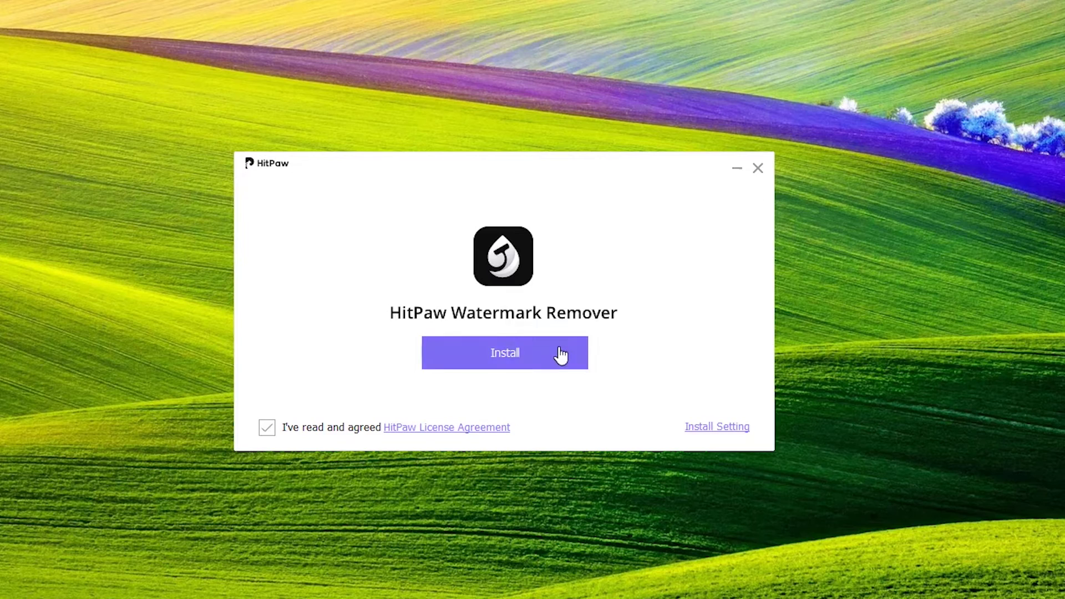
{"action": "left_click", "coordinate": [560, 355]}
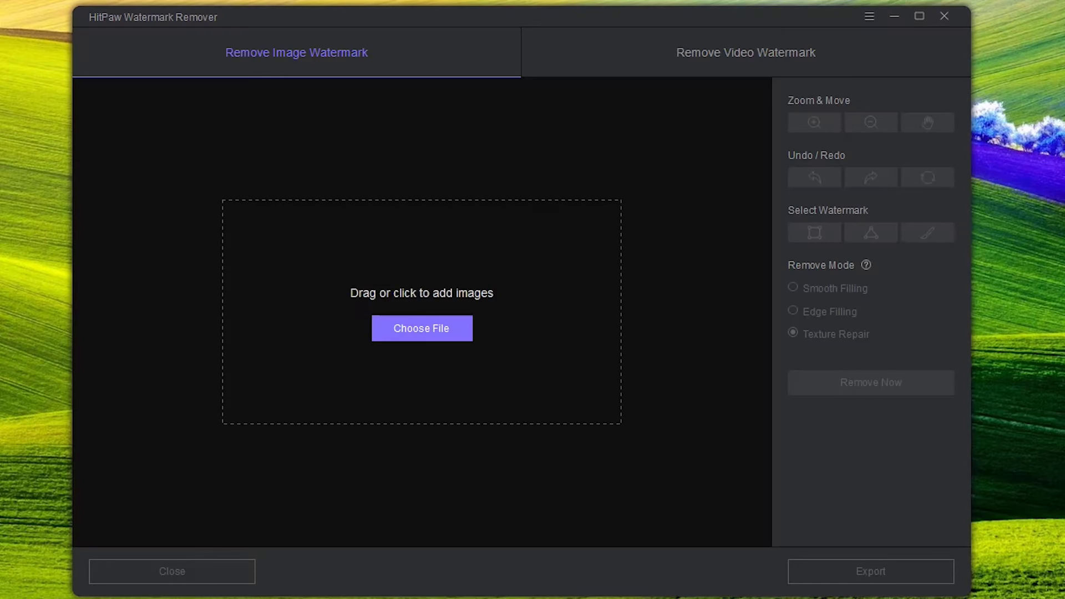
{"action": "left_click", "coordinate": [758, 53]}
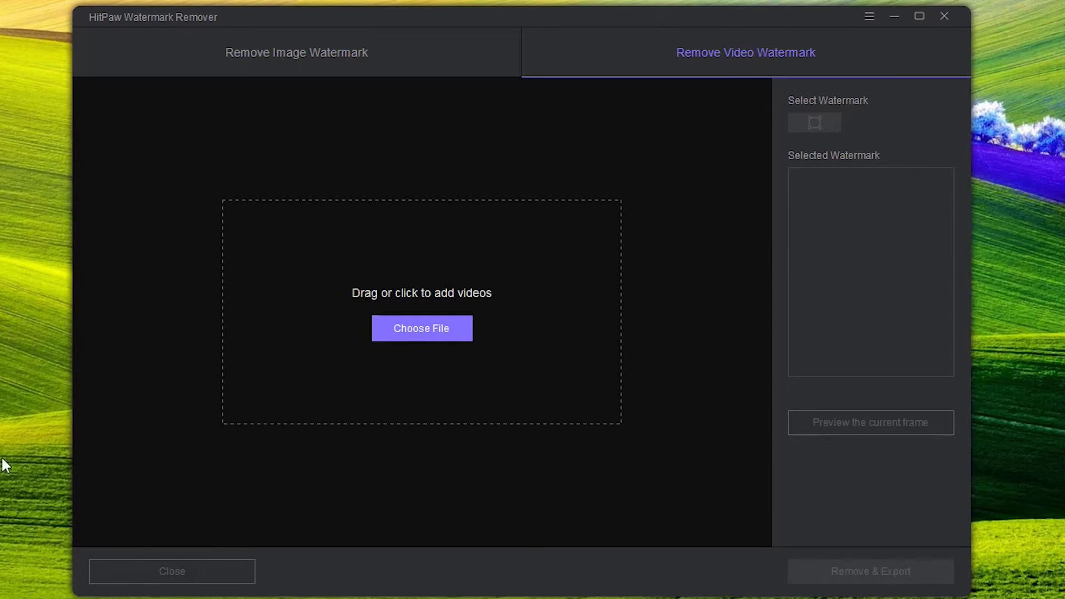
{"action": "left_click_drag", "start_coordinate": [4, 466], "coordinate": [447, 324]}
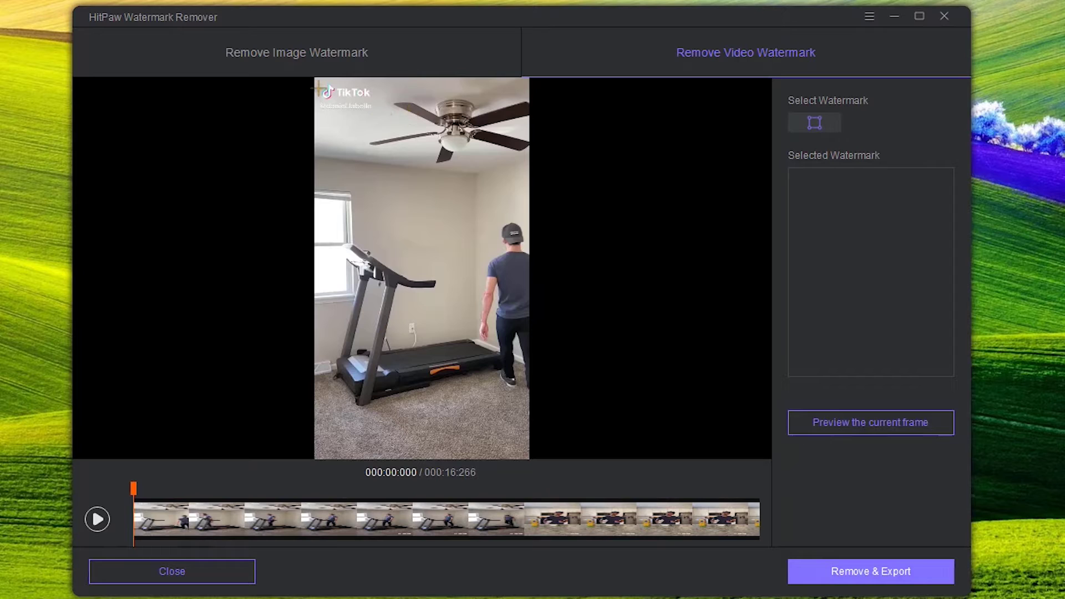
Box the TikTok logo as Watermark 1, preview the current frame, then start Remove & Export
{"action": "left_click_drag", "start_coordinate": [317, 87], "coordinate": [383, 108]}
{"action": "left_click_drag", "start_coordinate": [330, 87], "coordinate": [329, 82]}
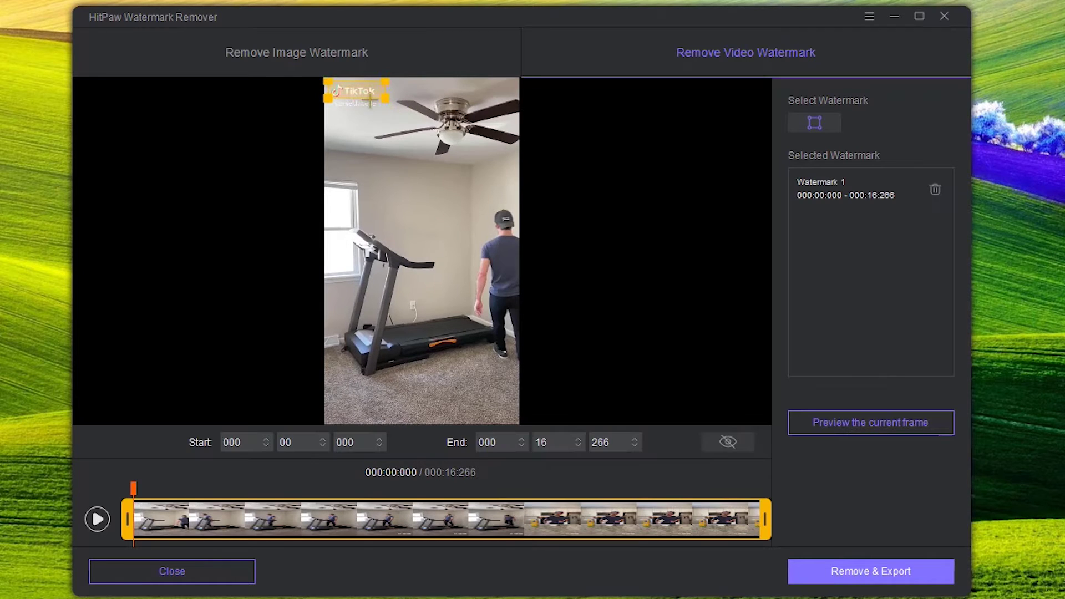
{"action": "left_click", "coordinate": [845, 420]}
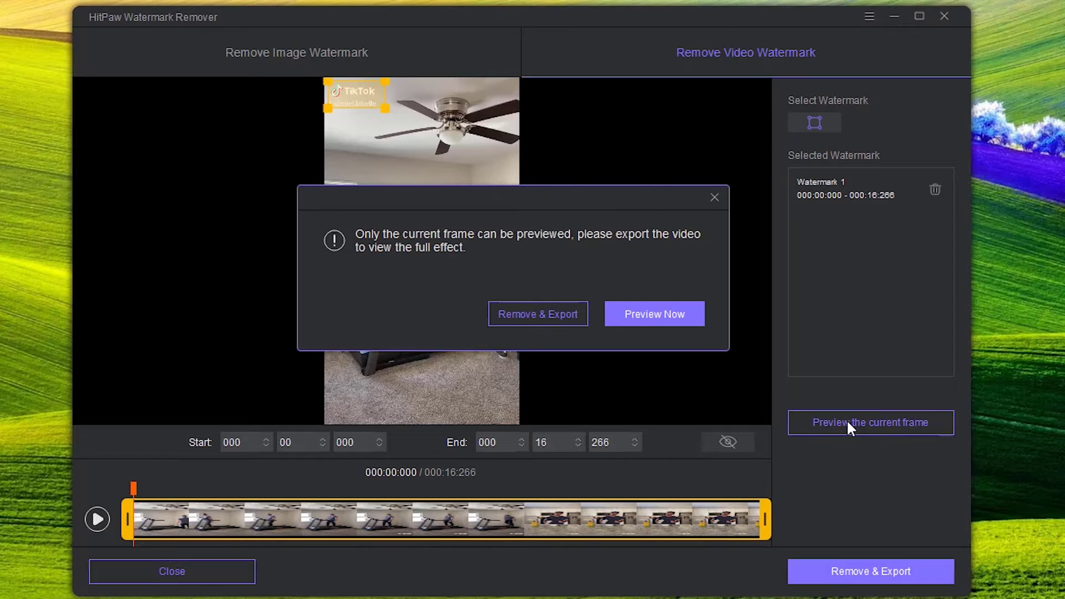
{"action": "left_click", "coordinate": [662, 314]}
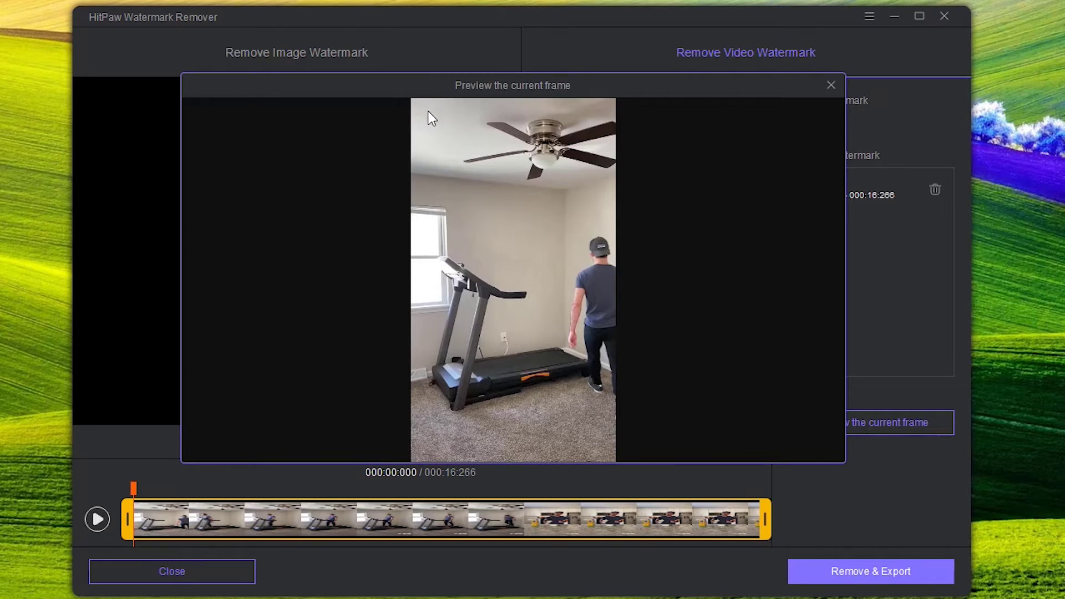
{"action": "left_click", "coordinate": [830, 86]}
{"action": "left_click", "coordinate": [881, 572]}
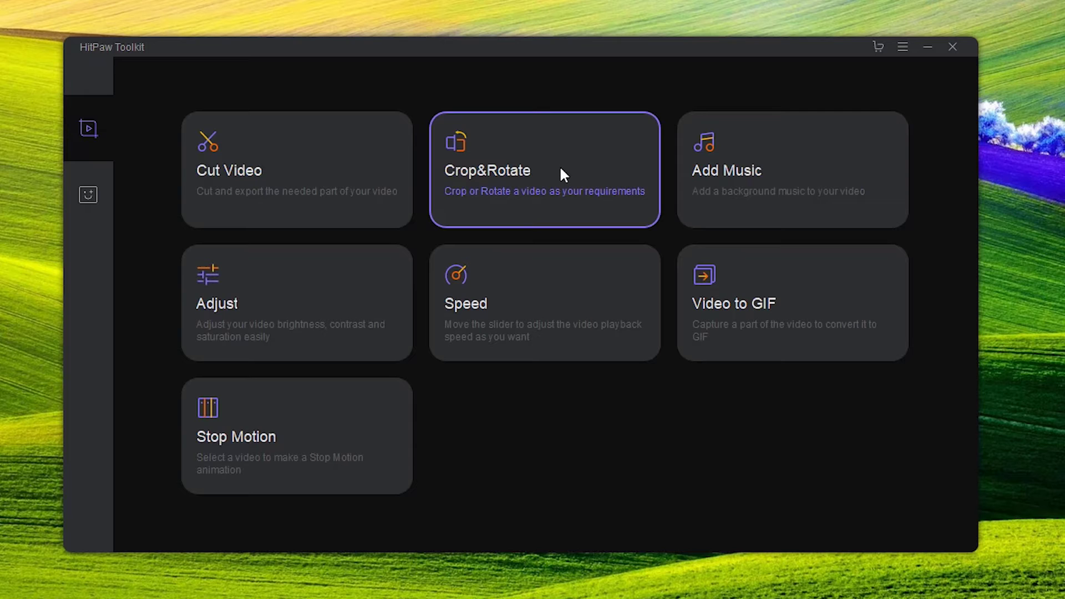
Open the Crop&Rotate tile in HitPaw Toolkit
{"action": "left_click", "coordinate": [560, 169]}
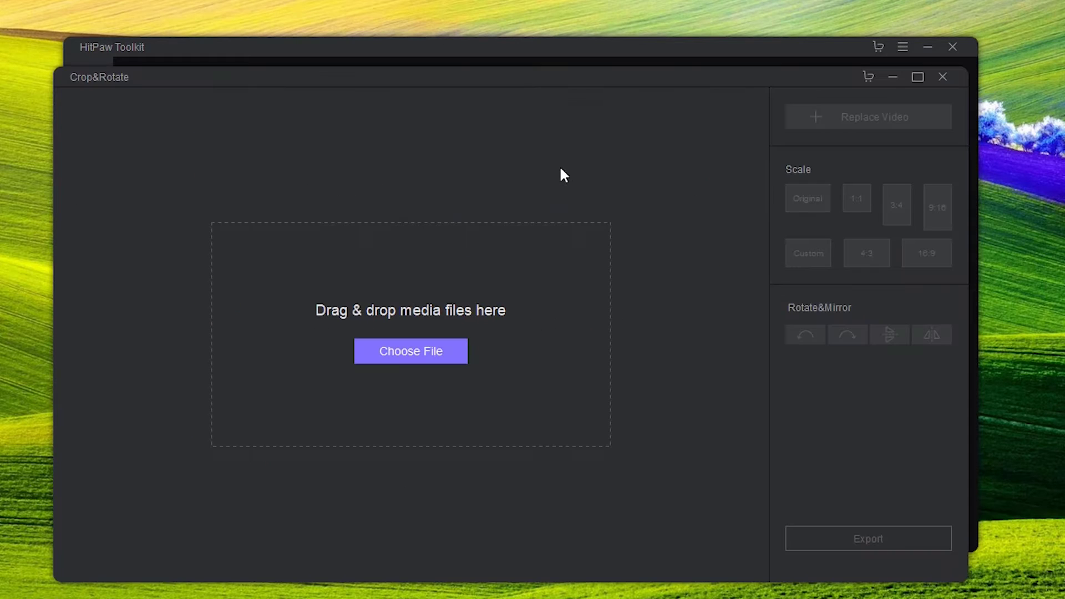
Load the office video, check the crop excluding the vertamedia logo during playback, and export it
{"action": "left_click_drag", "start_coordinate": [363, 358], "coordinate": [406, 354]}
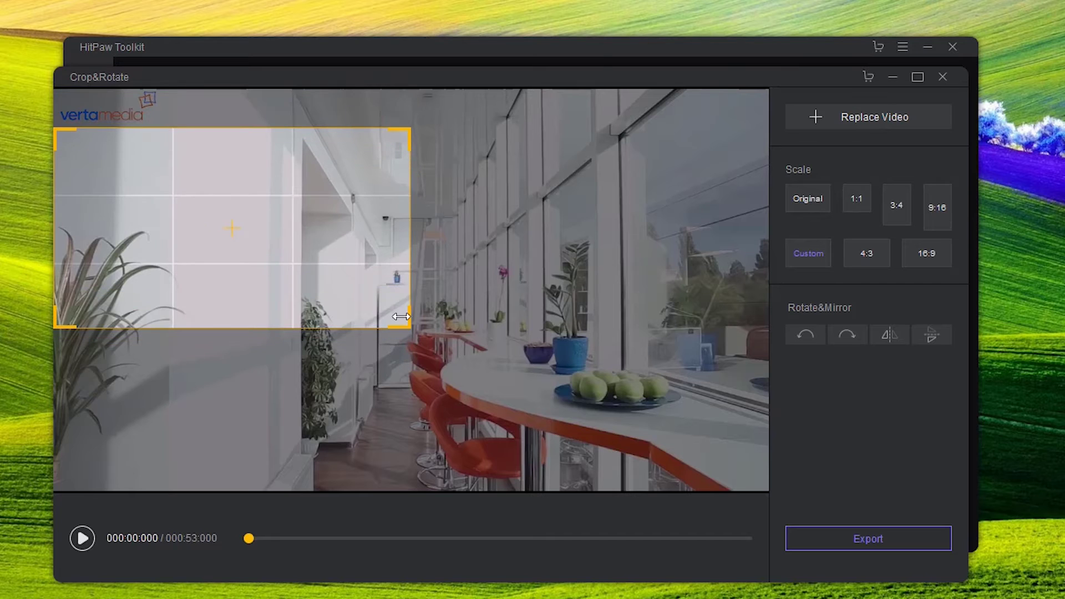
{"action": "left_click", "coordinate": [82, 538]}
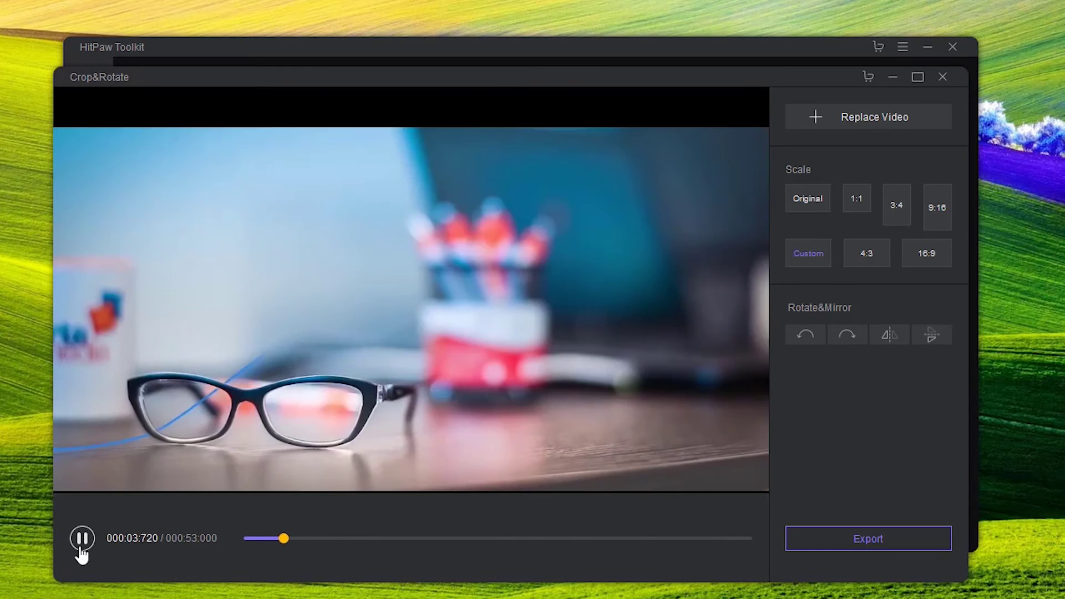
{"action": "left_click", "coordinate": [82, 538]}
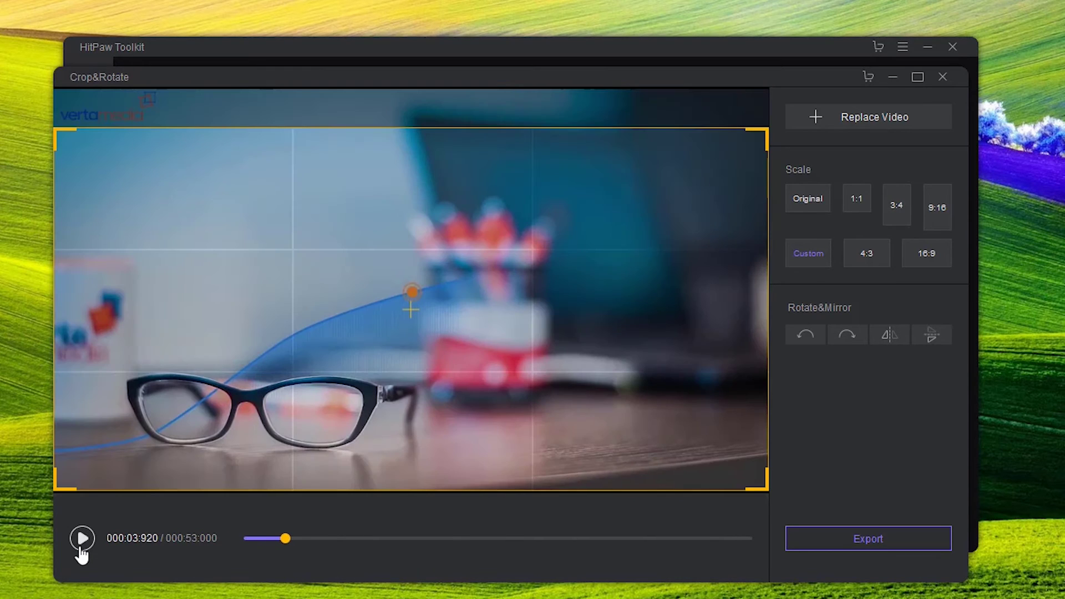
{"action": "left_click", "coordinate": [893, 543]}
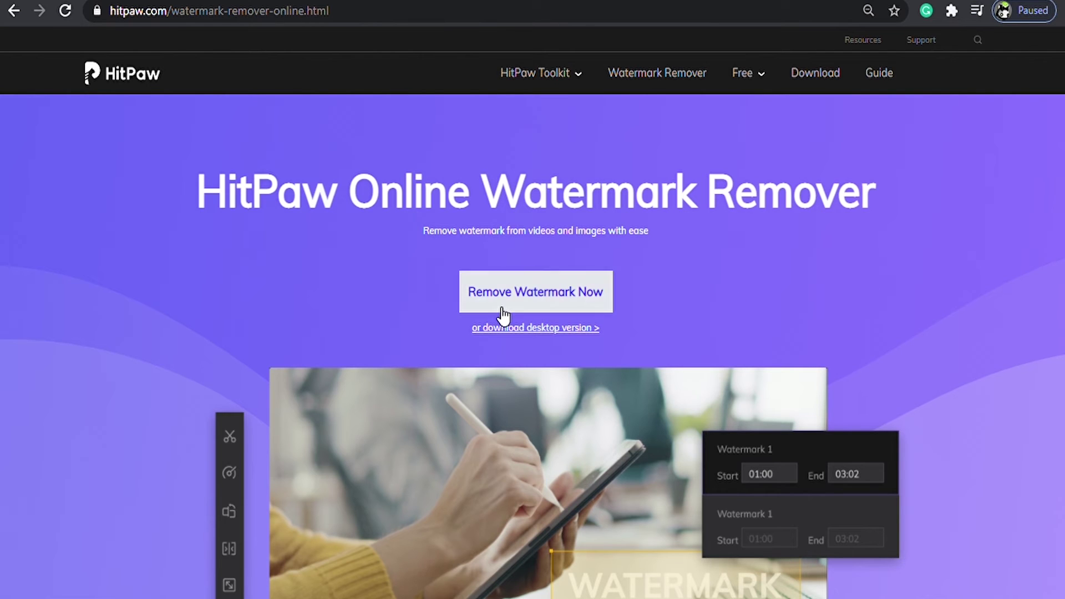
Fit the online selection box over the office video's vertamedia logo and save
{"action": "left_click", "coordinate": [537, 312]}
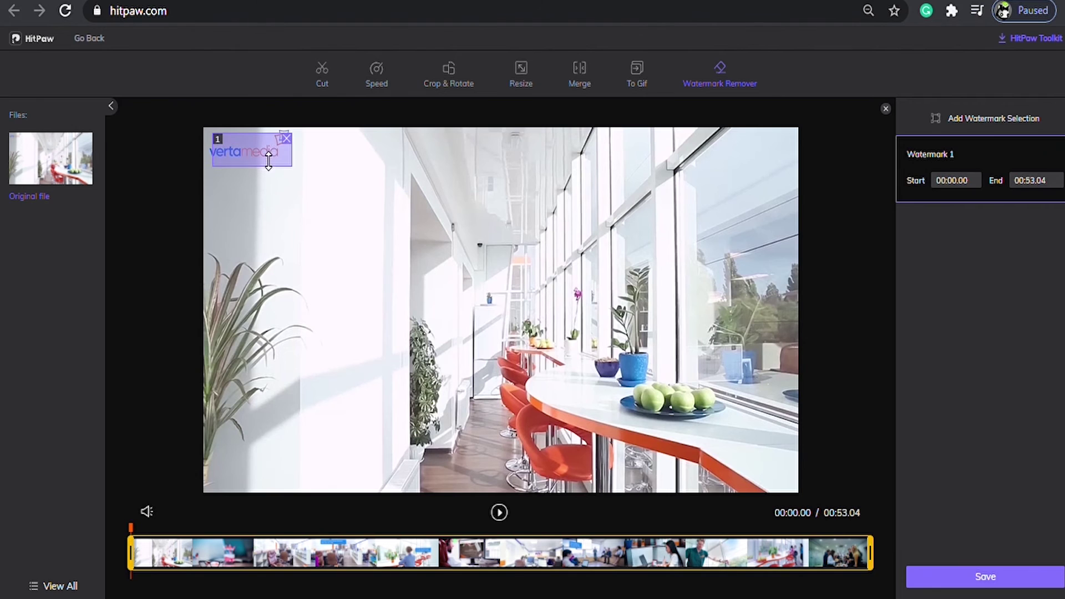
{"action": "left_click_drag", "start_coordinate": [268, 158], "coordinate": [265, 158]}
{"action": "left_click", "coordinate": [1041, 585]}
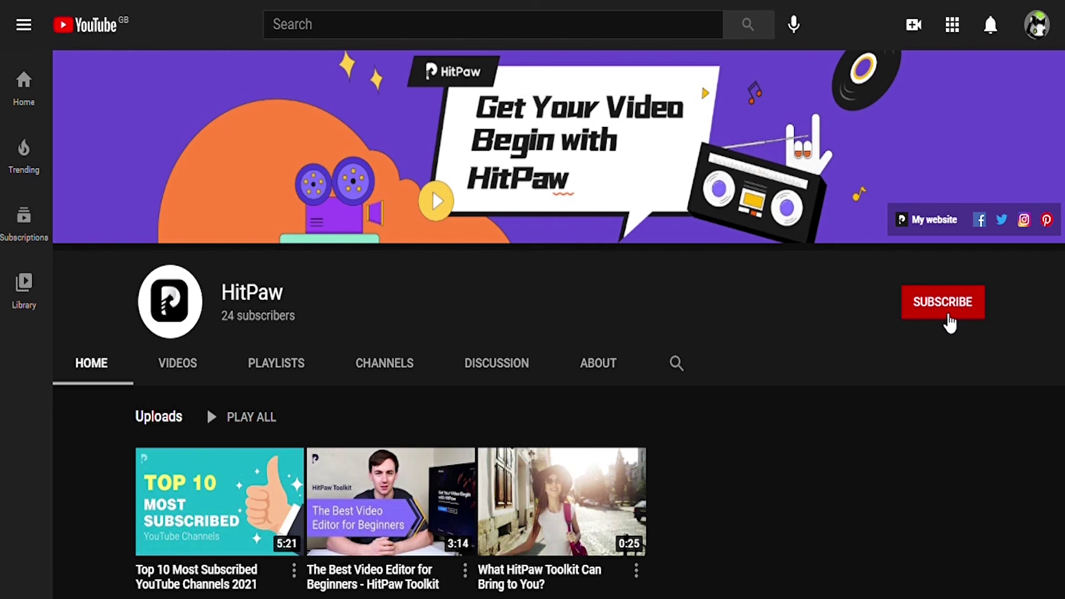
Subscribe to HitPaw's YouTube channel and set bell notifications to All
{"action": "left_click", "coordinate": [949, 322]}
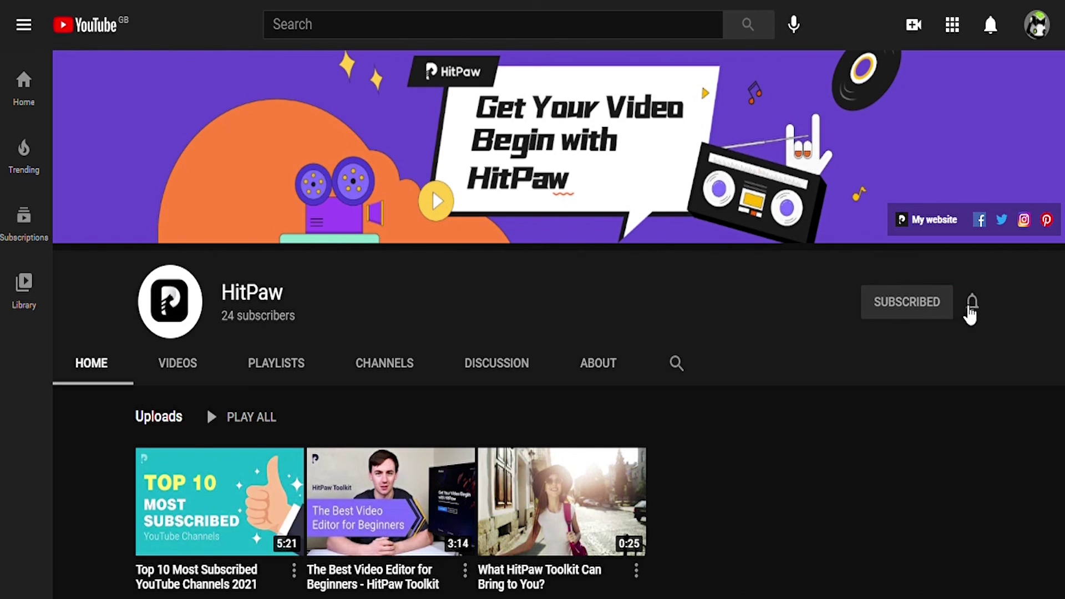
{"action": "left_click", "coordinate": [972, 303]}
{"action": "left_click", "coordinate": [942, 341]}
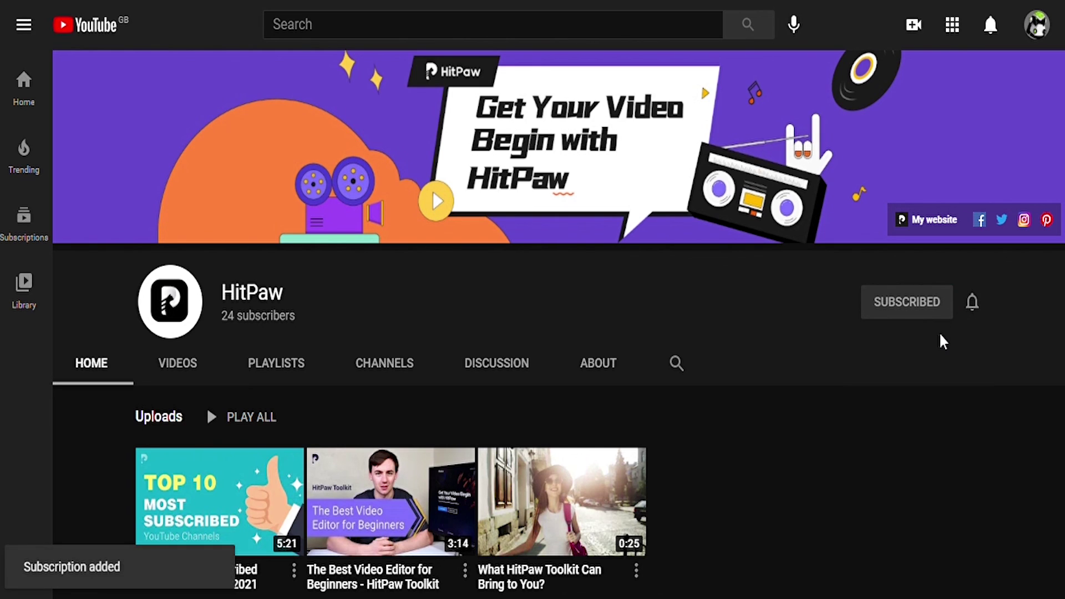